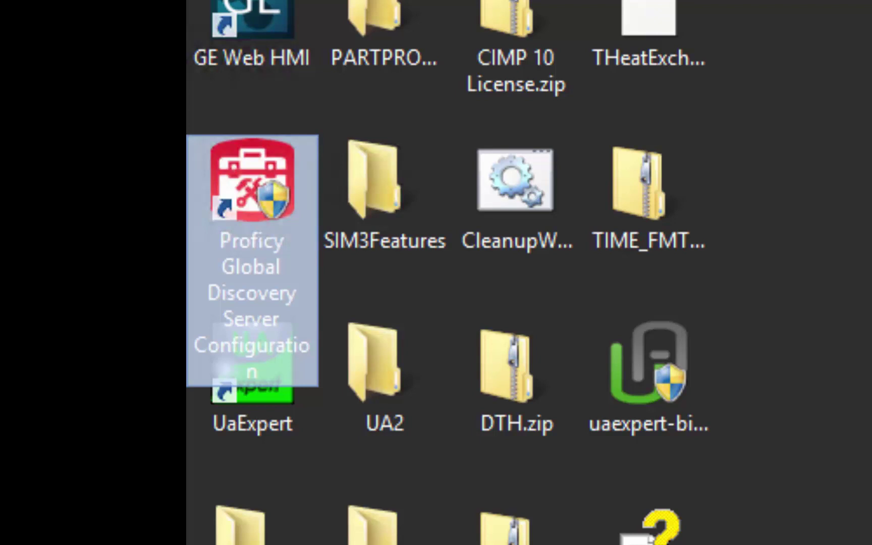
Launch the Proficy GDS Configuration Panel and show its registered applications list.
{"action": "left_click", "coordinate": [249, 218]}
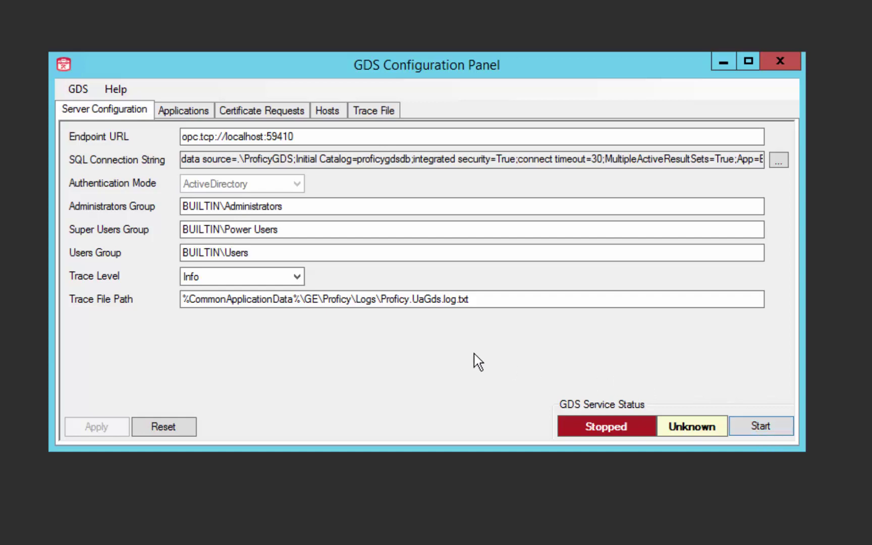
{"action": "left_click", "coordinate": [192, 116]}
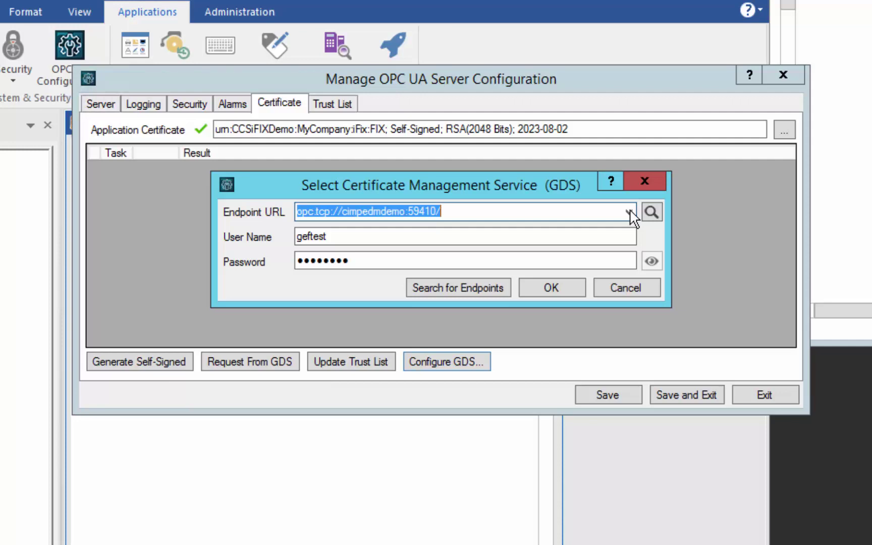
Select the opc.tcp://cimpedmdemo:59410/ GDS endpoint, pass the secure connection test, and confirm it.
{"action": "left_click", "coordinate": [628, 213]}
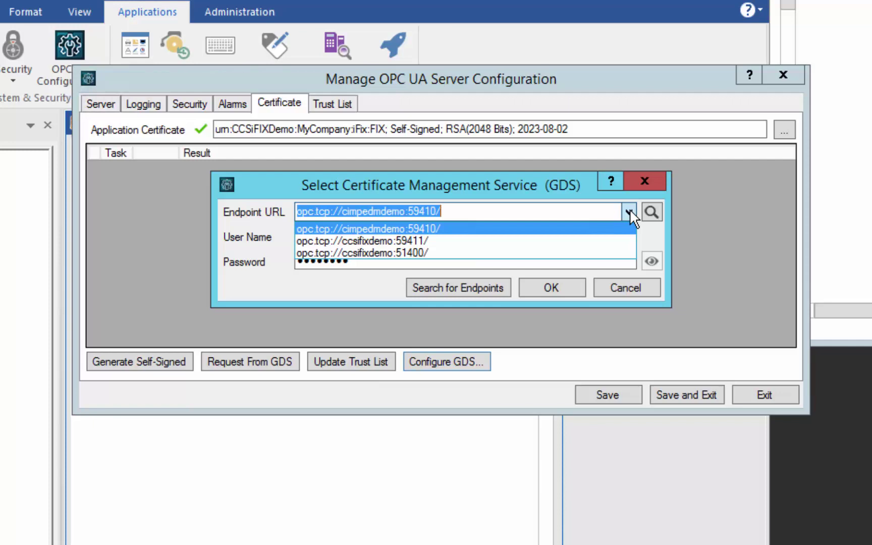
{"action": "left_click", "coordinate": [629, 212]}
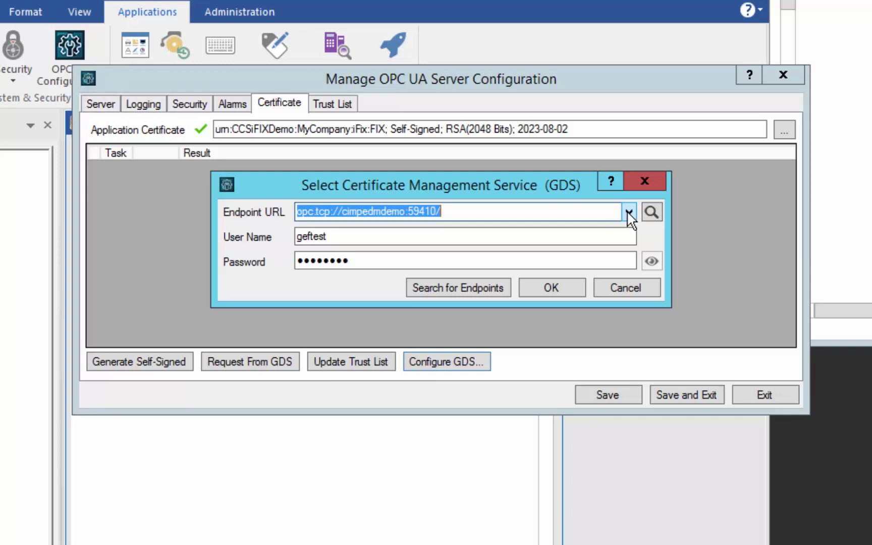
{"action": "left_click", "coordinate": [652, 214]}
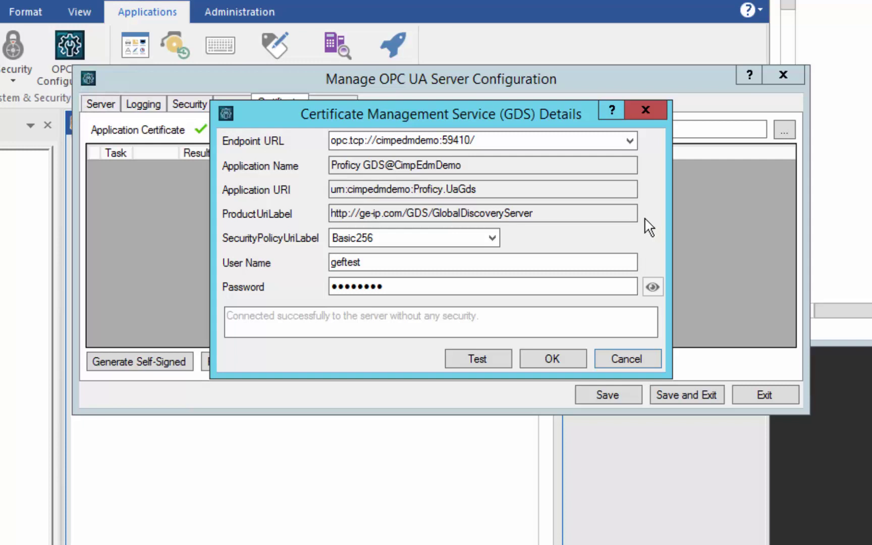
{"action": "left_click", "coordinate": [488, 143]}
{"action": "left_click", "coordinate": [495, 355]}
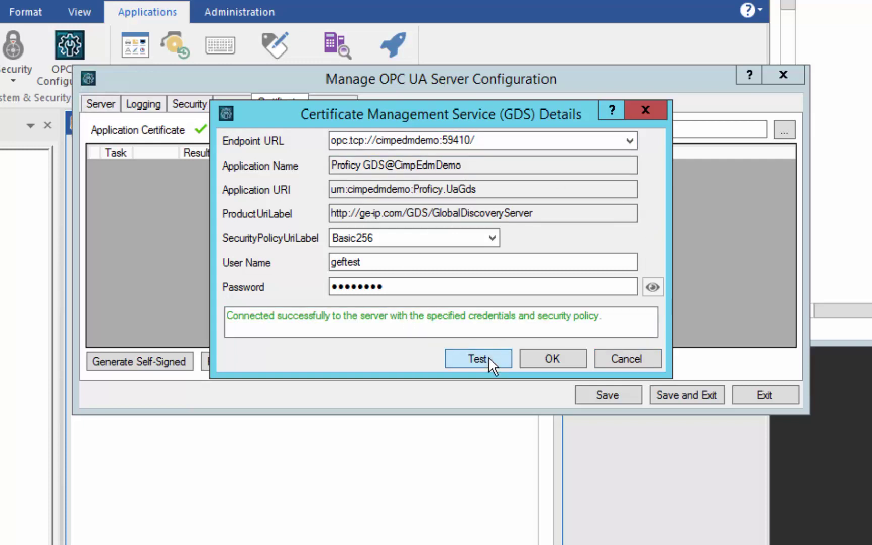
{"action": "left_click", "coordinate": [544, 361]}
{"action": "left_click", "coordinate": [531, 287]}
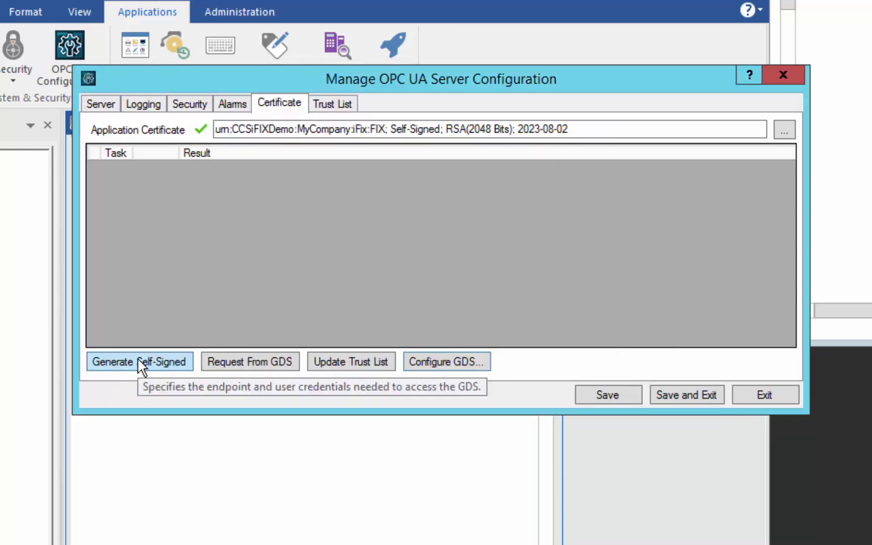
Request a CA-issued certificate from the GDS, then save the server configuration.
{"action": "left_click", "coordinate": [227, 362]}
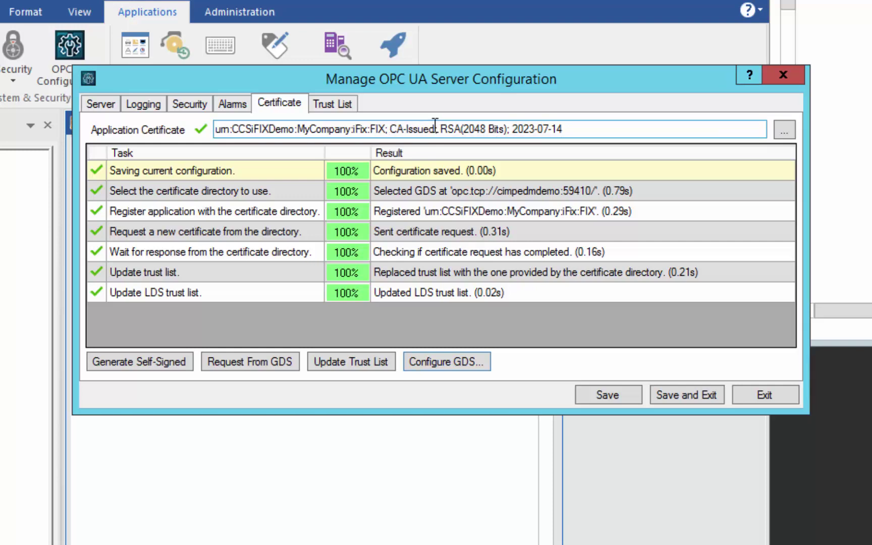
{"action": "left_click", "coordinate": [599, 390]}
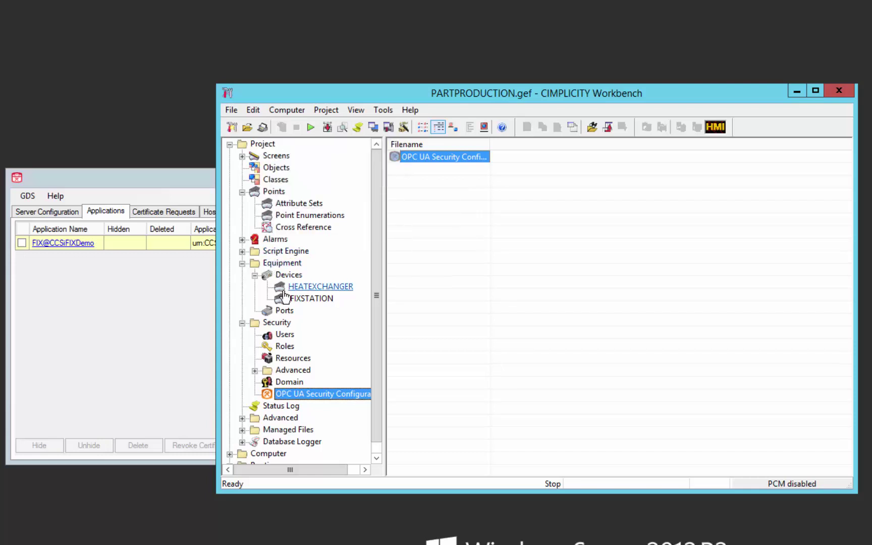
Open IFIXSTATION's OPC UA DA Configuration and browse servers through the Global Directory.
{"action": "left_click", "coordinate": [285, 275]}
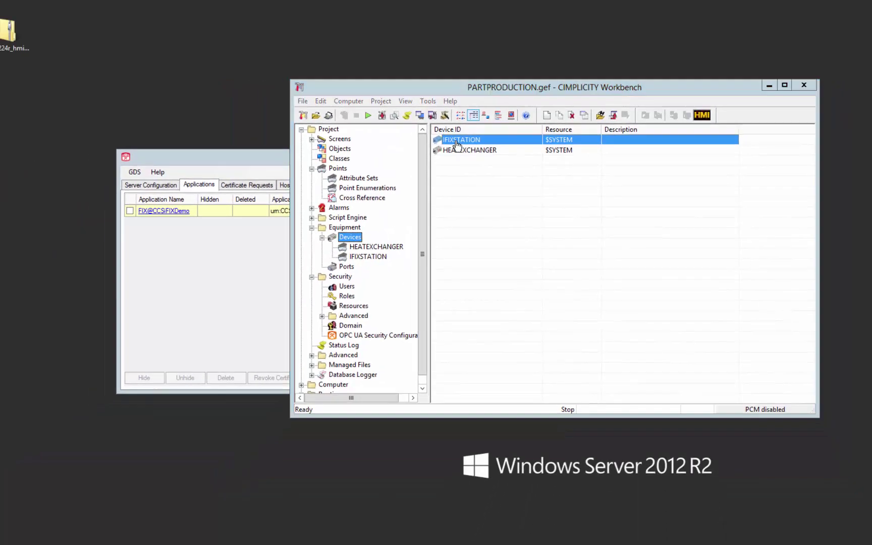
{"action": "double_click", "coordinate": [439, 153]}
{"action": "left_click", "coordinate": [303, 342]}
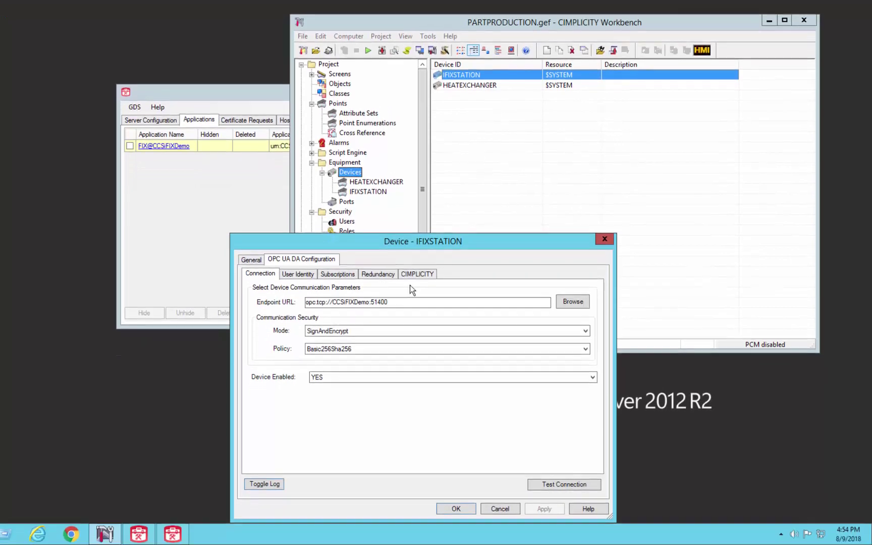
{"action": "left_click", "coordinate": [570, 303]}
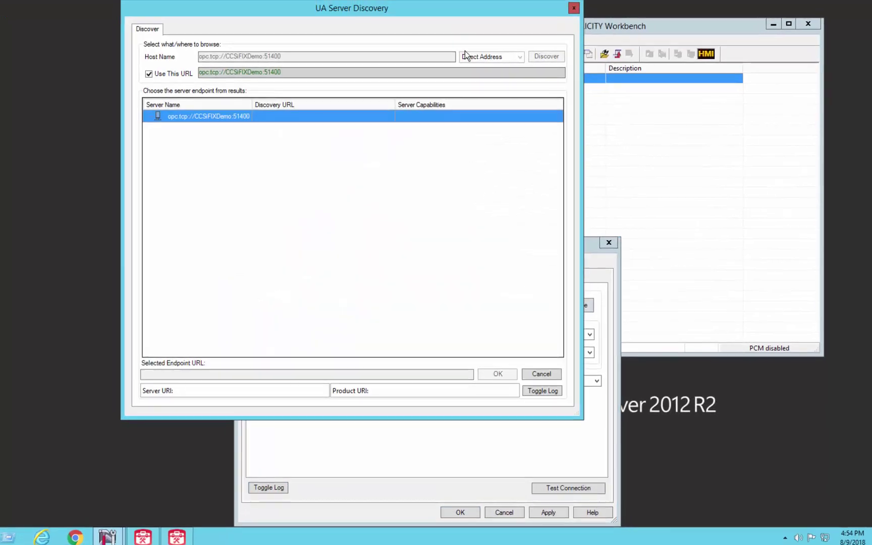
{"action": "left_click", "coordinate": [504, 65]}
{"action": "left_click", "coordinate": [501, 91]}
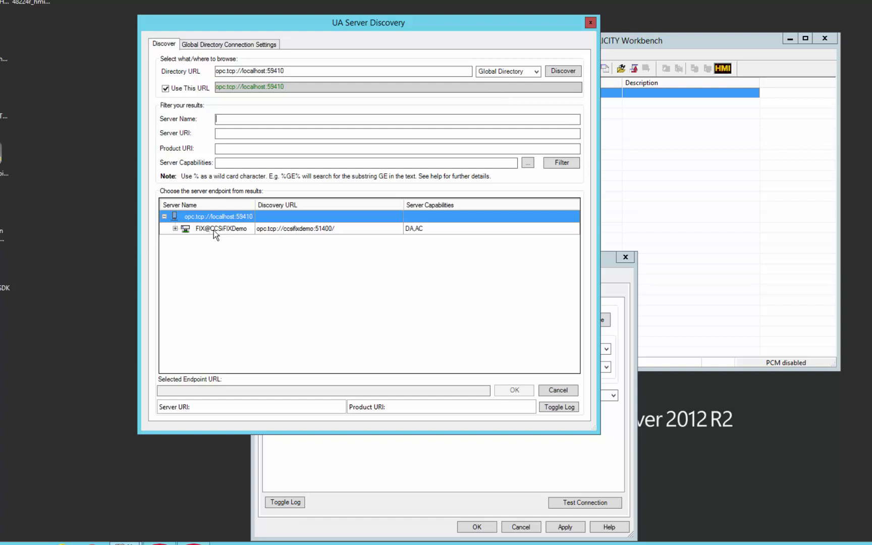
Use FIX@CCSiFIXDemo's Basic256Sha256 SignAndEncrypt endpoint for the device and test the connection.
{"action": "left_click", "coordinate": [175, 230]}
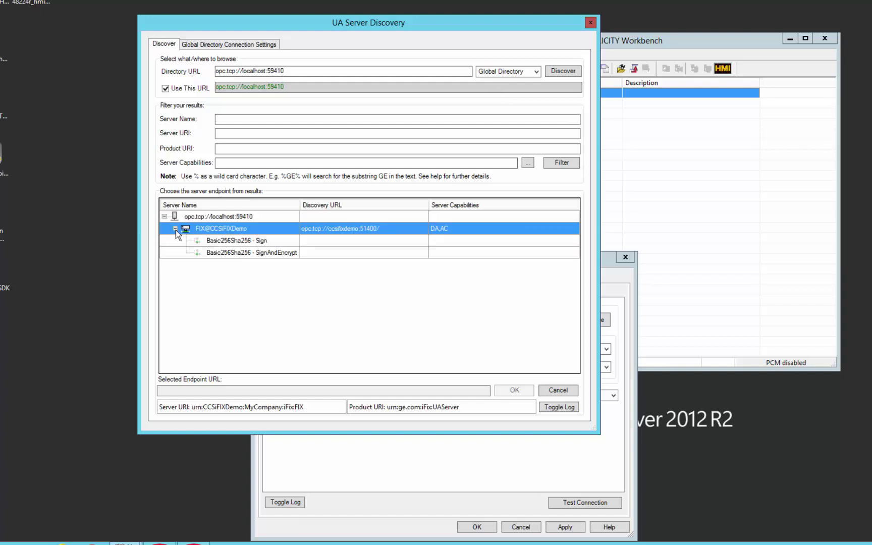
{"action": "left_click", "coordinate": [246, 253]}
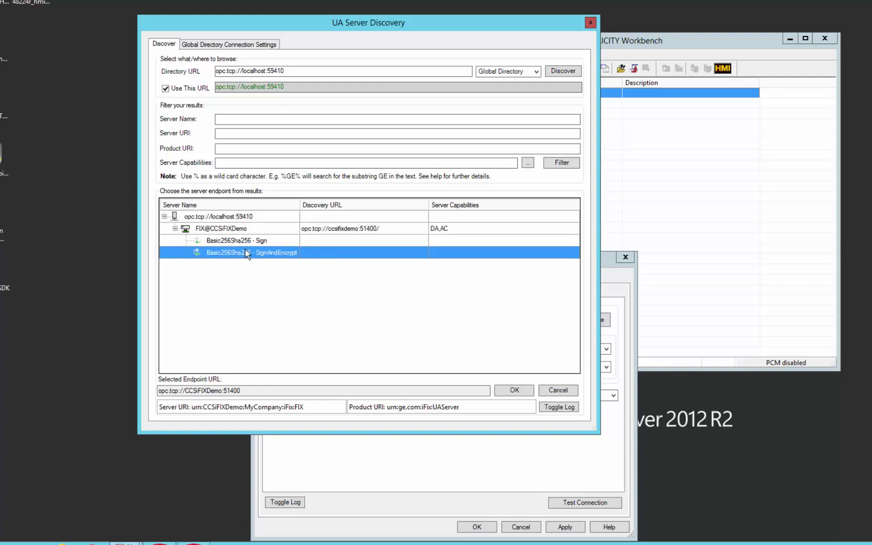
{"action": "left_click", "coordinate": [504, 391]}
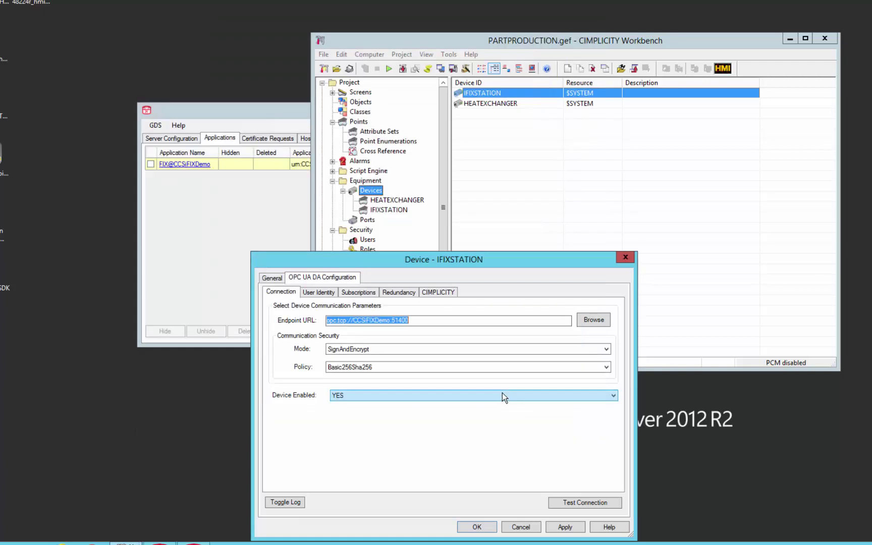
{"action": "left_click", "coordinate": [575, 504]}
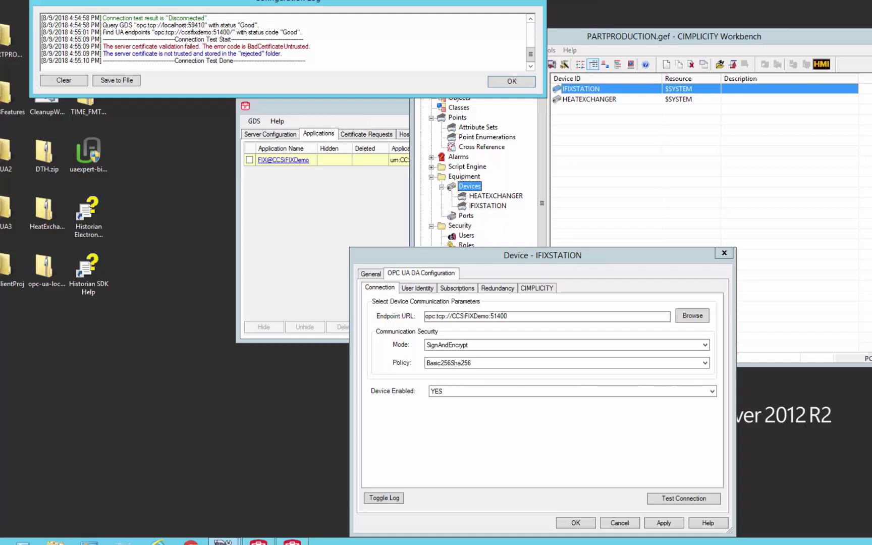
Dismiss the connection test log and close the IFIXSTATION device properties.
{"action": "key", "text": "Return"}
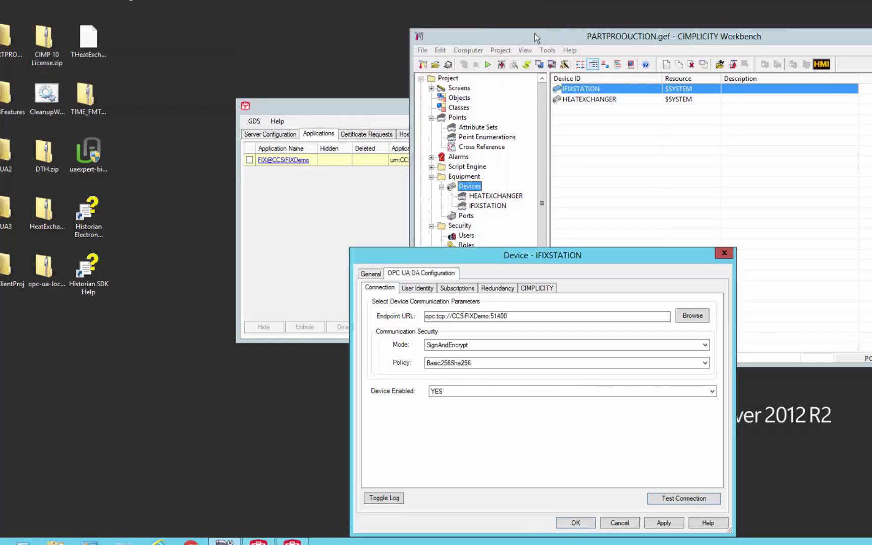
{"action": "left_click", "coordinate": [534, 35]}
{"action": "left_click", "coordinate": [585, 523]}
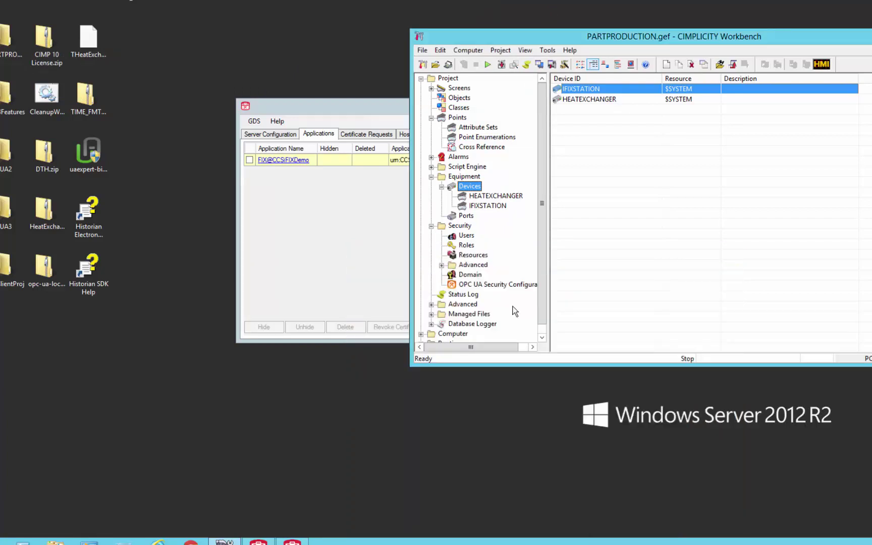
Enable GDS-based security in OPC UA Security Configuration, agreeing to create the project certificate.
{"action": "left_click", "coordinate": [483, 285]}
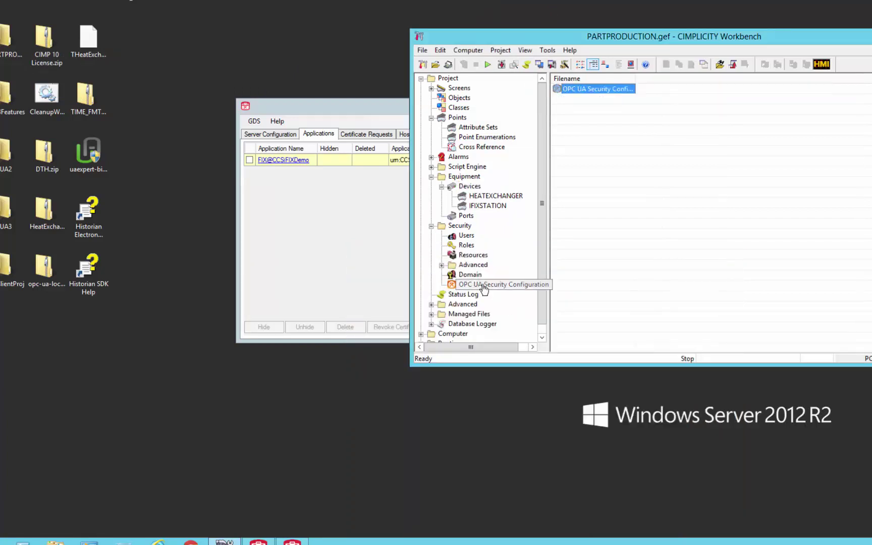
{"action": "double_click", "coordinate": [482, 286]}
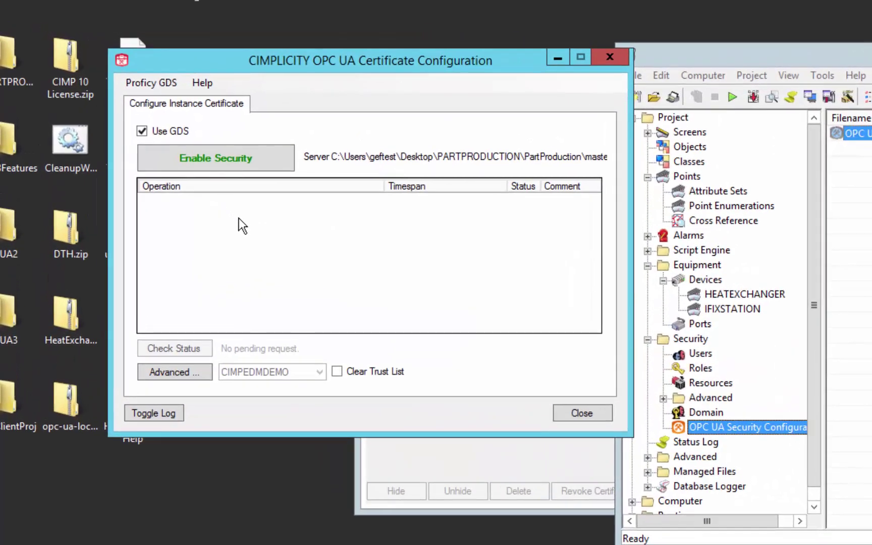
{"action": "left_click", "coordinate": [205, 162]}
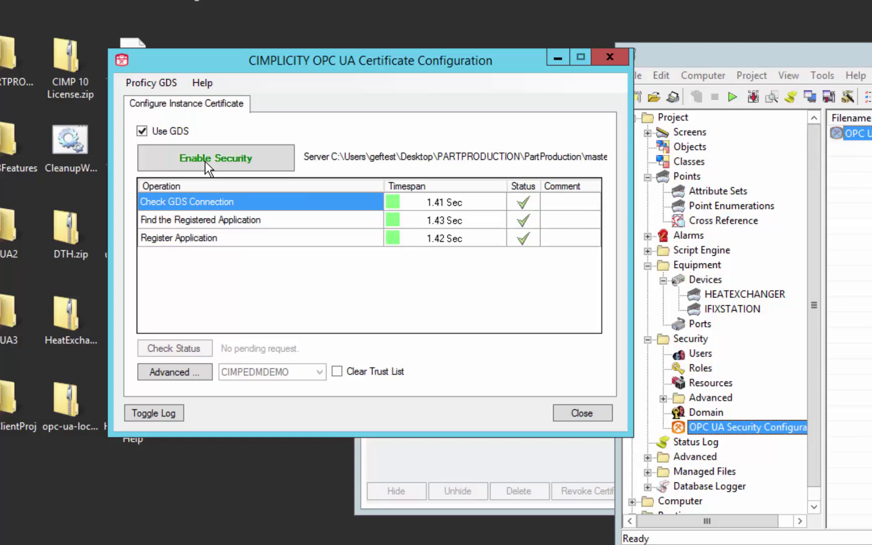
{"action": "left_click", "coordinate": [741, 393]}
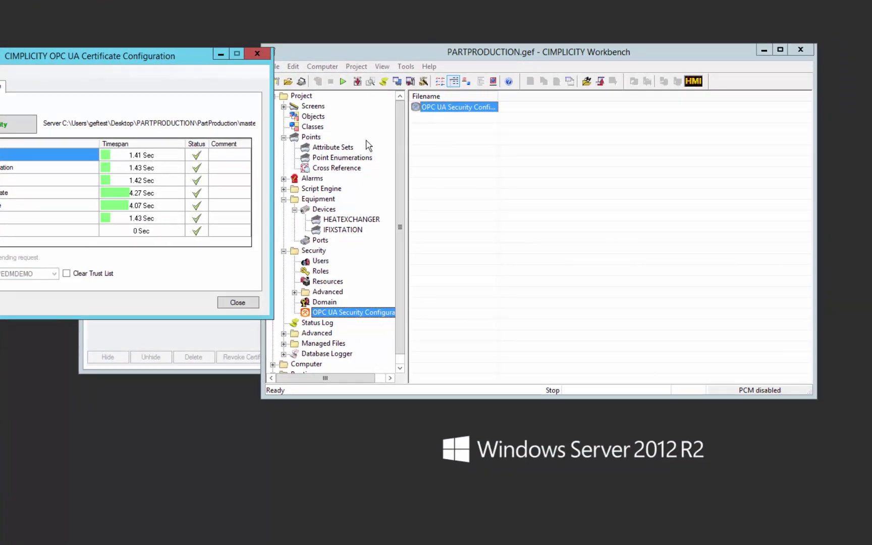
Reopen IFIXSTATION's OPC UA DA Configuration and retest its connection to the iFIX server.
{"action": "left_click", "coordinate": [414, 51]}
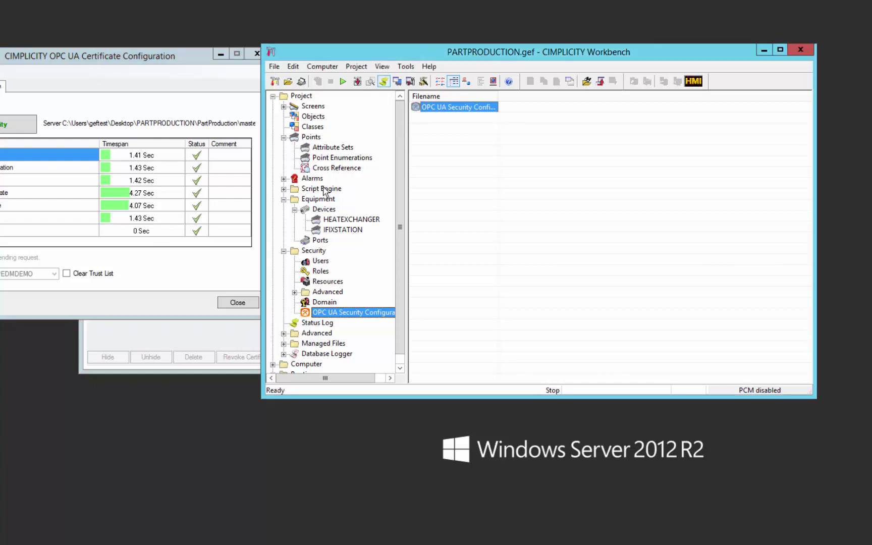
{"action": "left_click", "coordinate": [323, 209]}
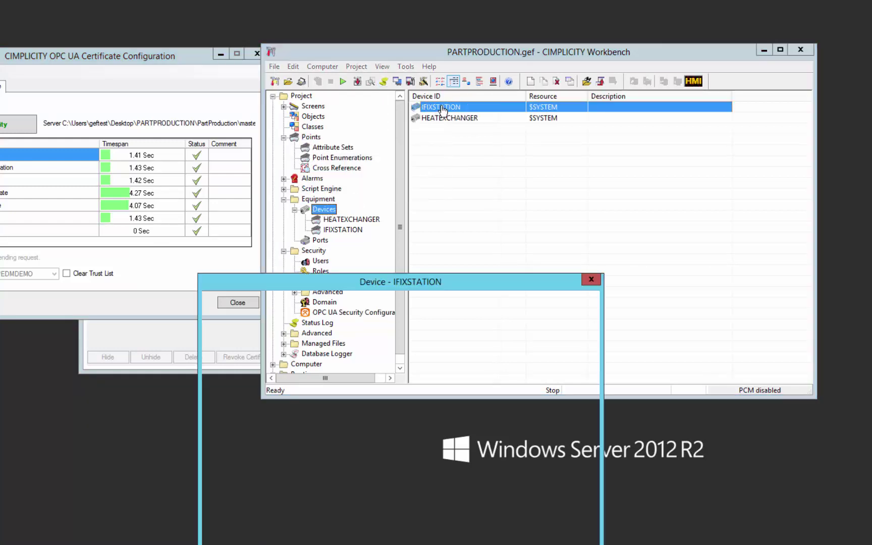
{"action": "double_click", "coordinate": [442, 107]}
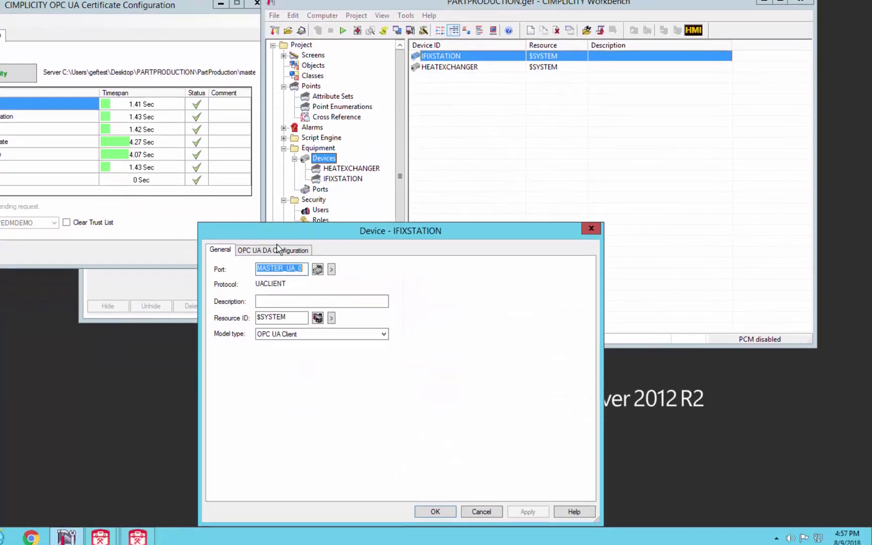
{"action": "left_click", "coordinate": [277, 249]}
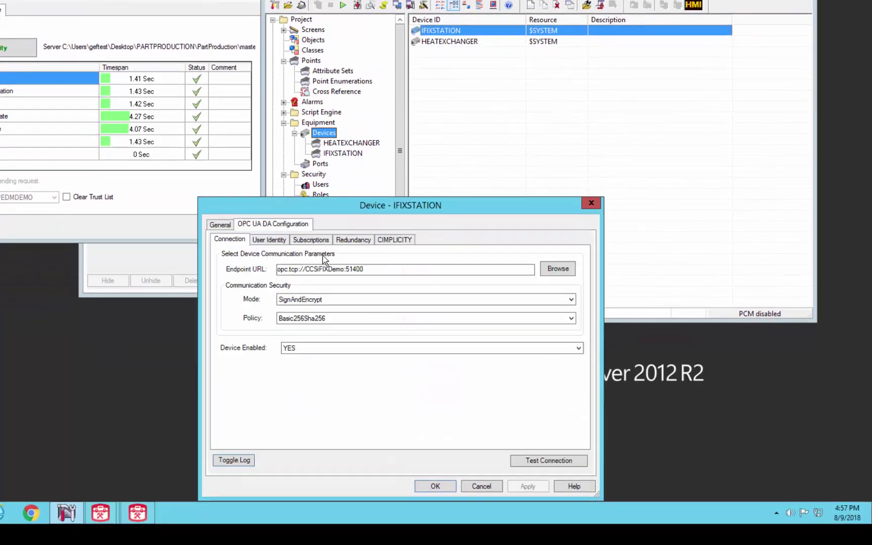
{"action": "left_click", "coordinate": [541, 459]}
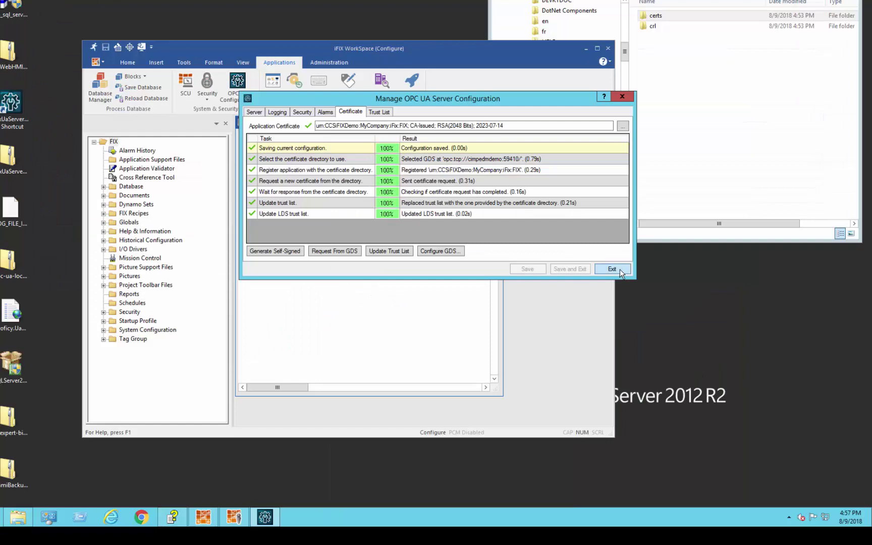
Exit the OPC UA server configuration, then reopen iFIX from its taskbar jump list.
{"action": "left_click", "coordinate": [613, 268]}
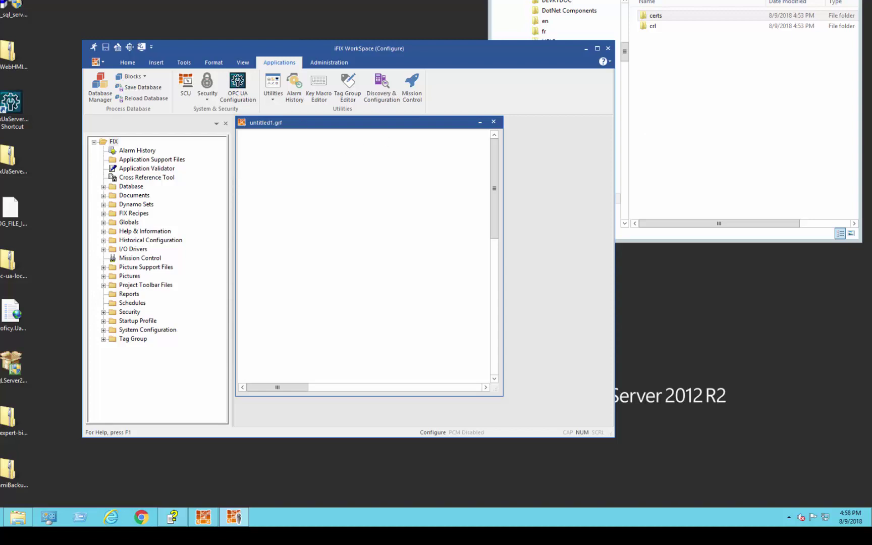
{"action": "right_click", "coordinate": [213, 521]}
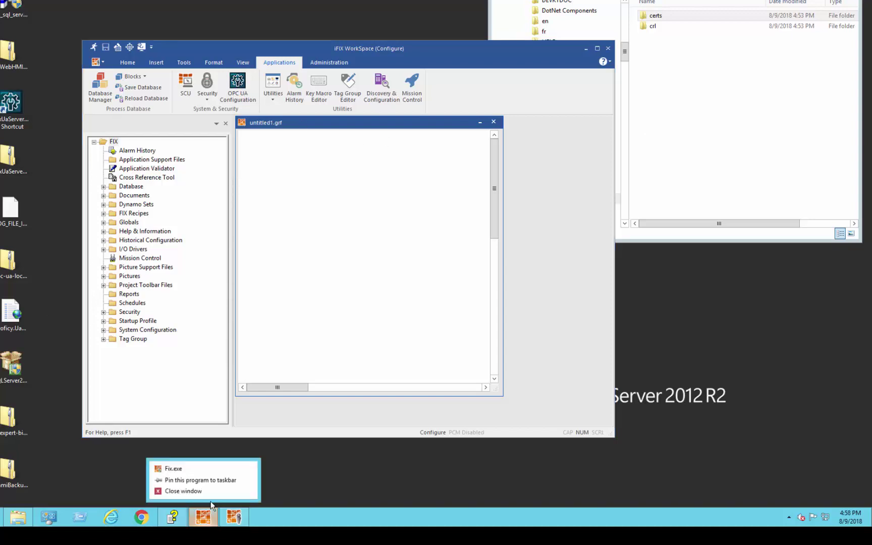
{"action": "left_click", "coordinate": [209, 490]}
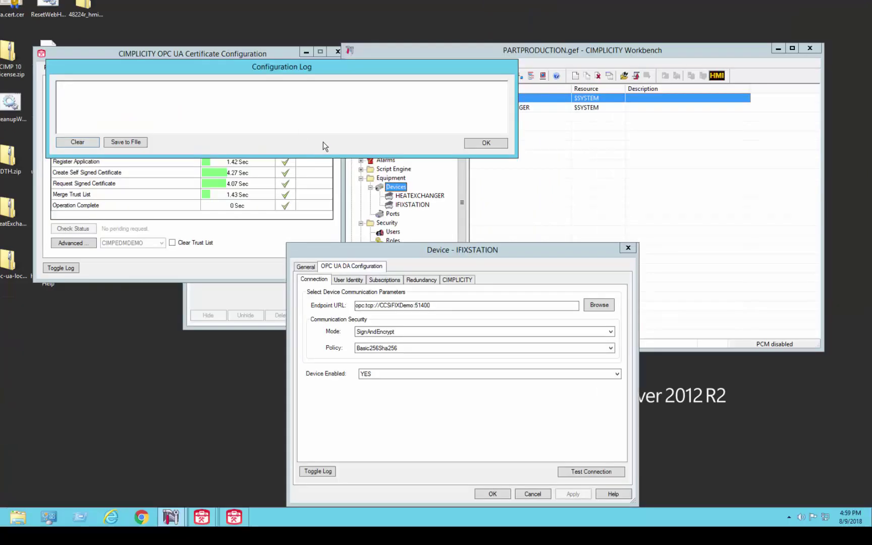
Retest IFIXSTATION's connection, then refresh the GDS Configuration Panel's Applications list.
{"action": "left_click", "coordinate": [583, 471]}
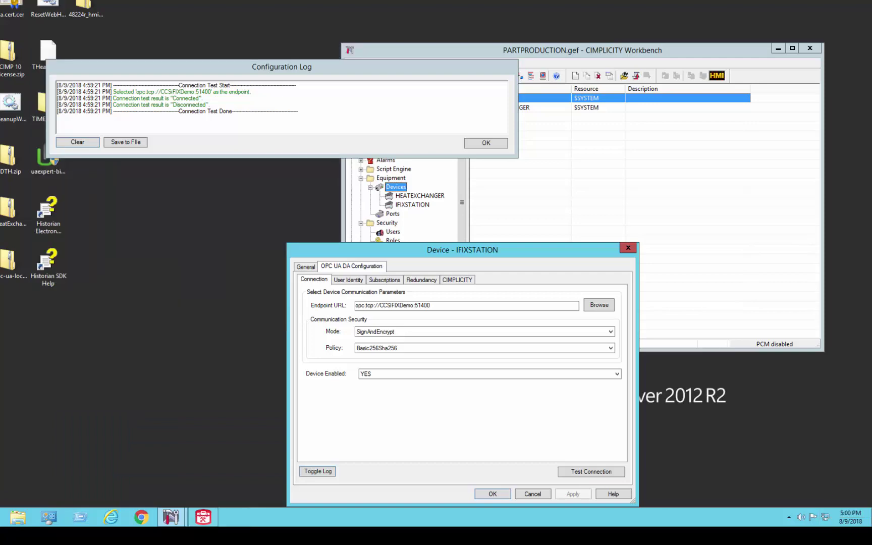
{"action": "left_click", "coordinate": [202, 517]}
{"action": "left_click", "coordinate": [433, 389]}
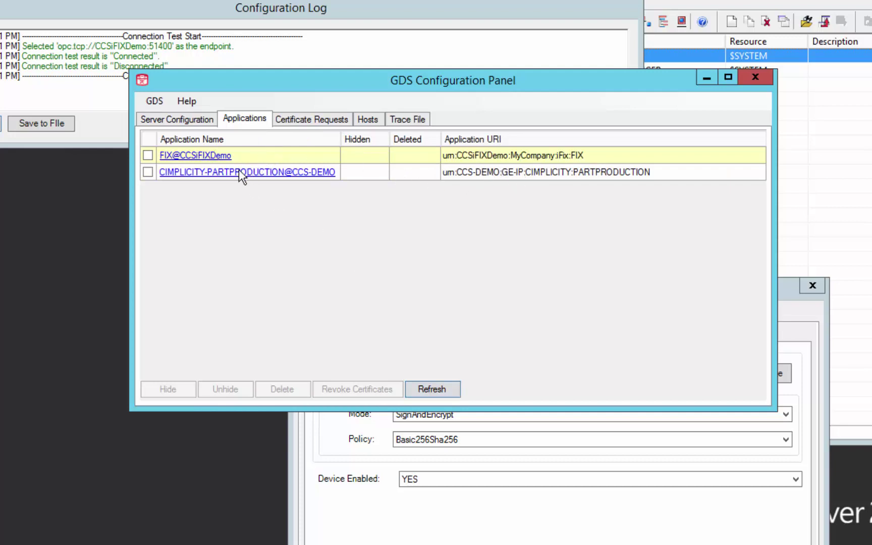
View and cancel CIMPLICITY-PARTPRODUCTION's registration details, then open FIX@CCSiFIXDemo's details.
{"action": "left_click", "coordinate": [174, 174]}
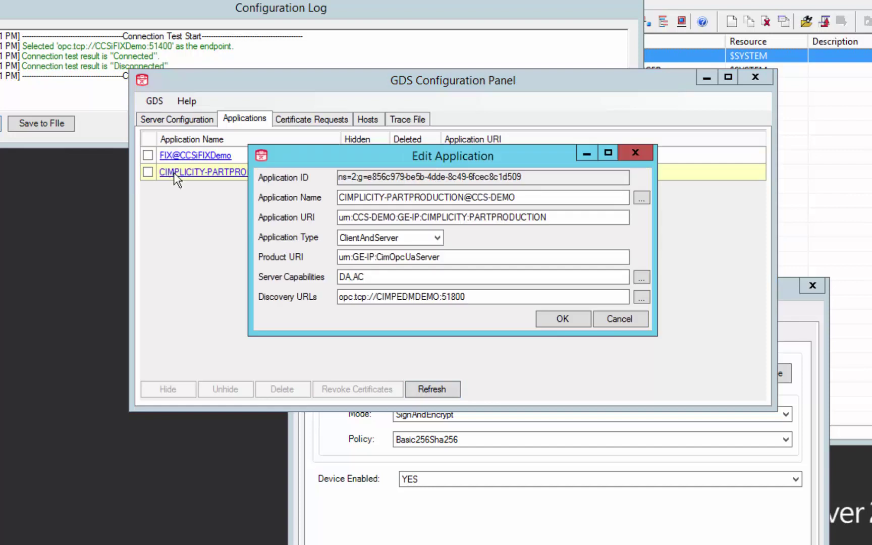
{"action": "left_click", "coordinate": [594, 312]}
{"action": "left_click", "coordinate": [220, 158]}
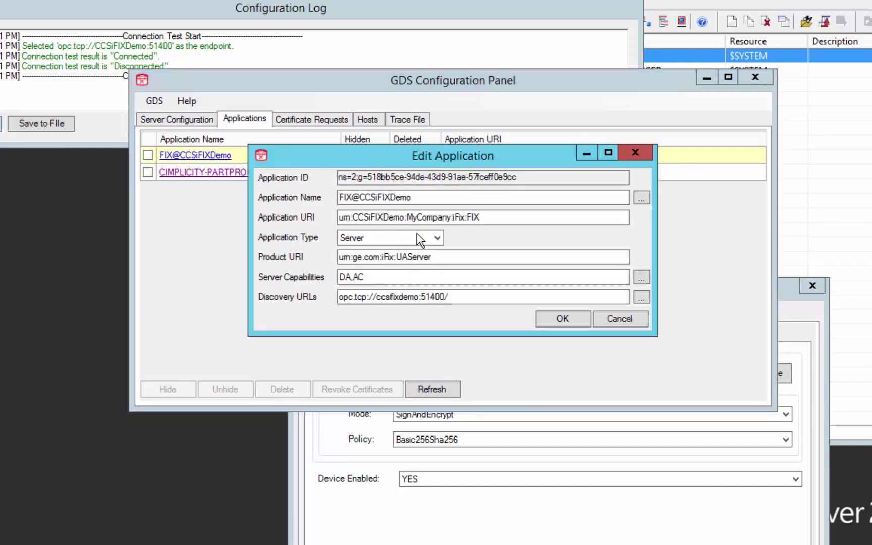